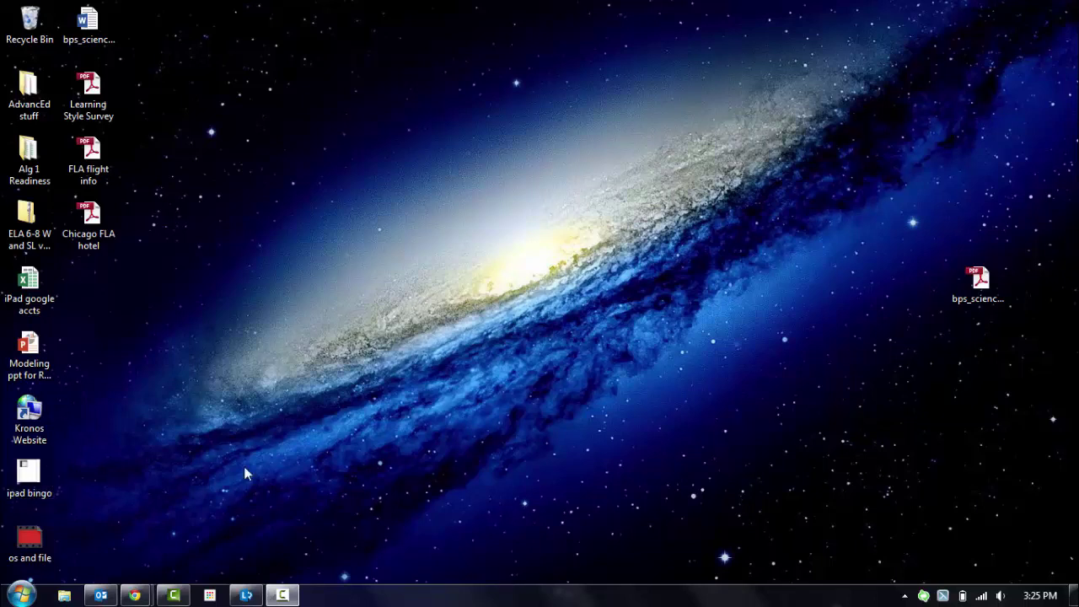
Search the computer's programs and files for "word".
{"action": "left_click", "coordinate": [23, 595]}
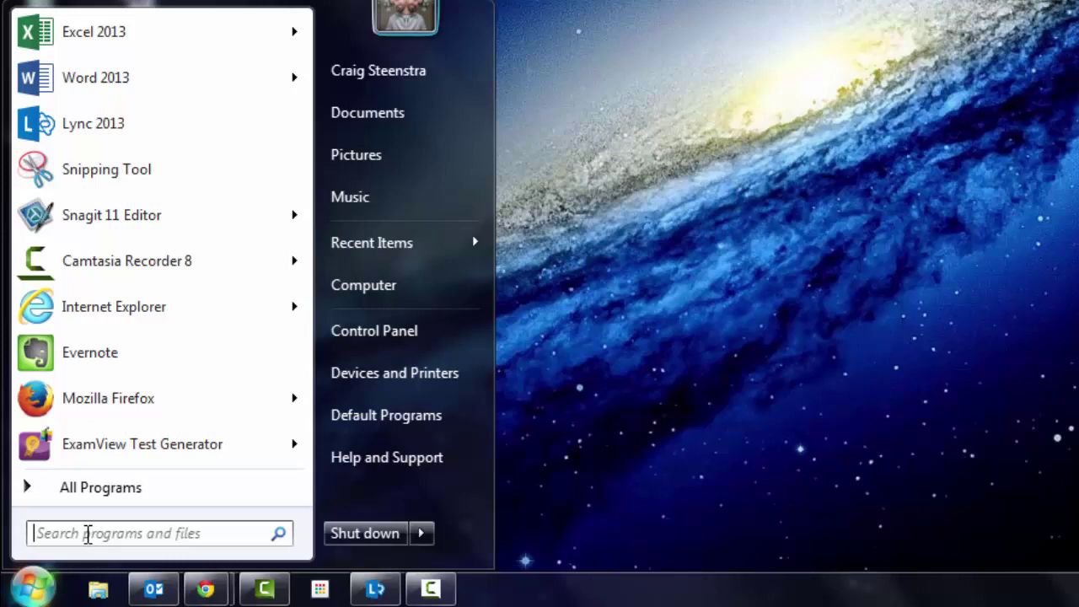
{"action": "type", "text": "word"}
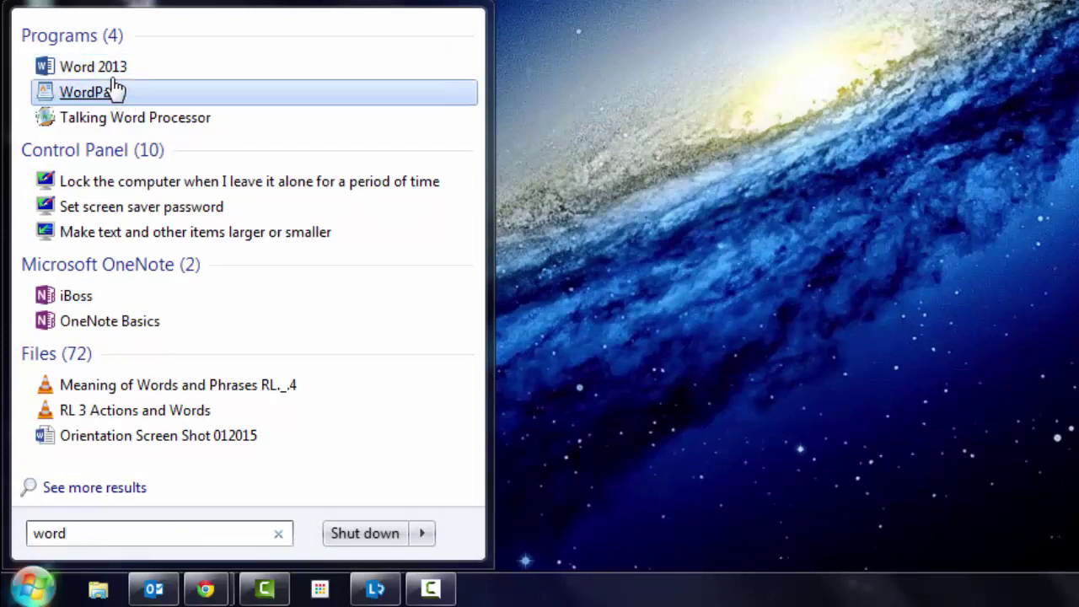
Launch the Snipping Tool by searching for "snipp", and close it again.
{"action": "double_click", "coordinate": [62, 533]}
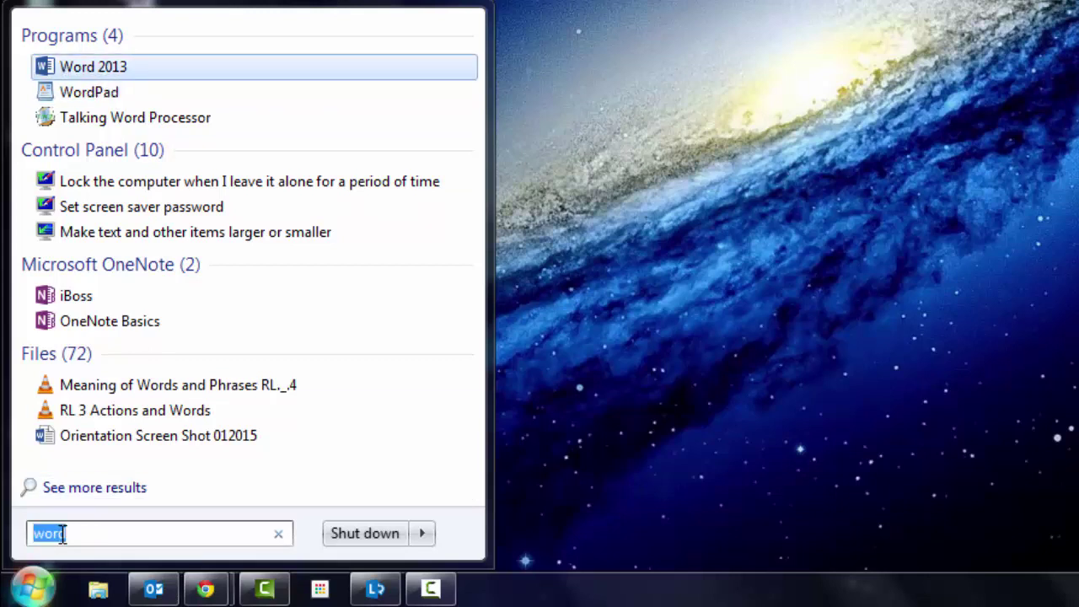
{"action": "type", "text": "snipp"}
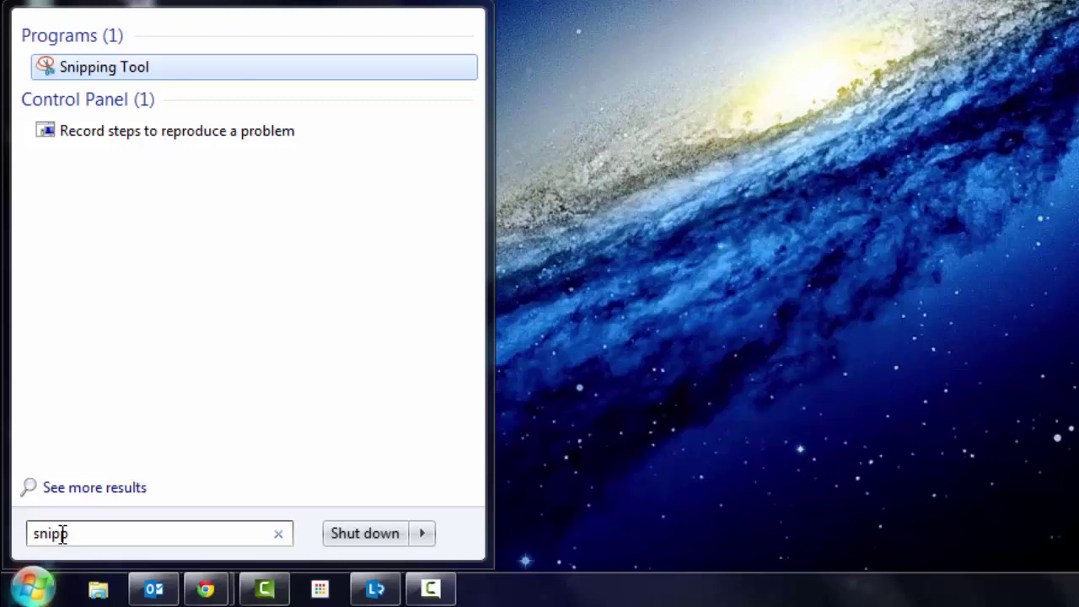
{"action": "key", "text": "Return"}
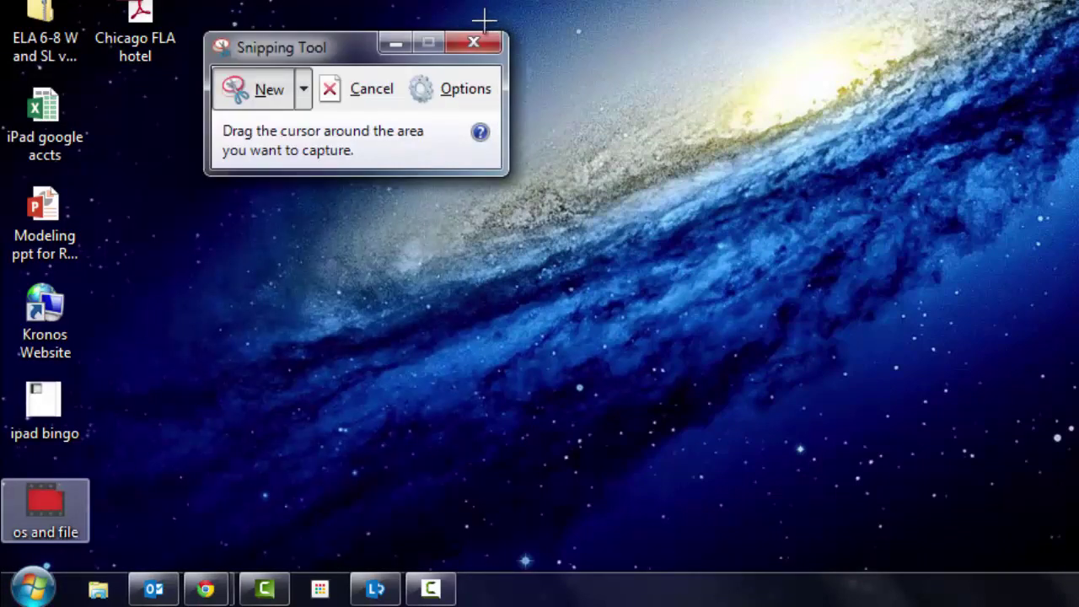
{"action": "left_click", "coordinate": [473, 40]}
{"action": "left_click", "coordinate": [32, 588]}
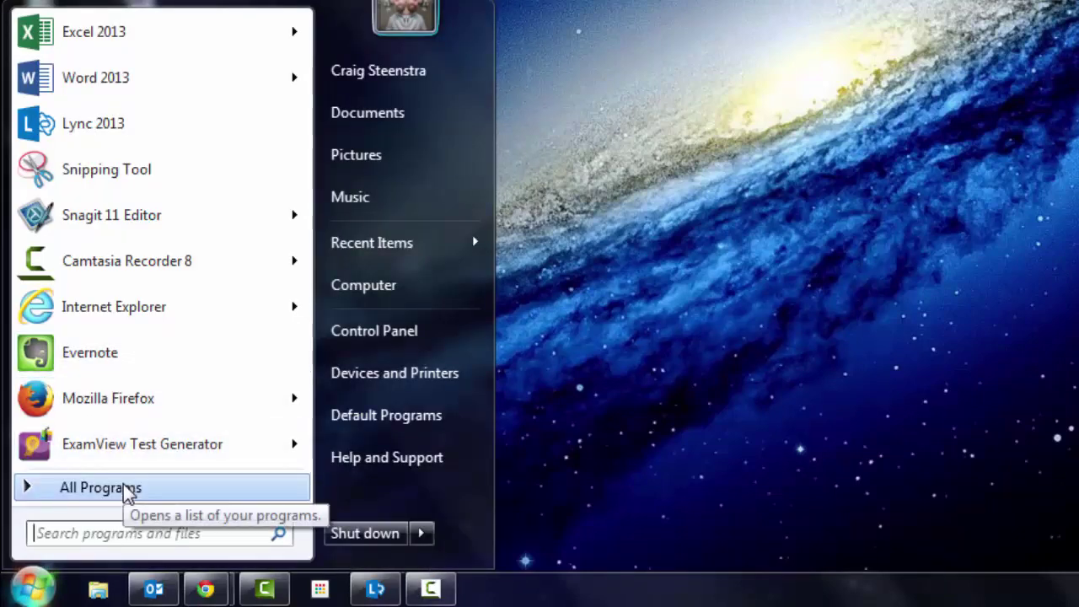
{"action": "left_click", "coordinate": [613, 337]}
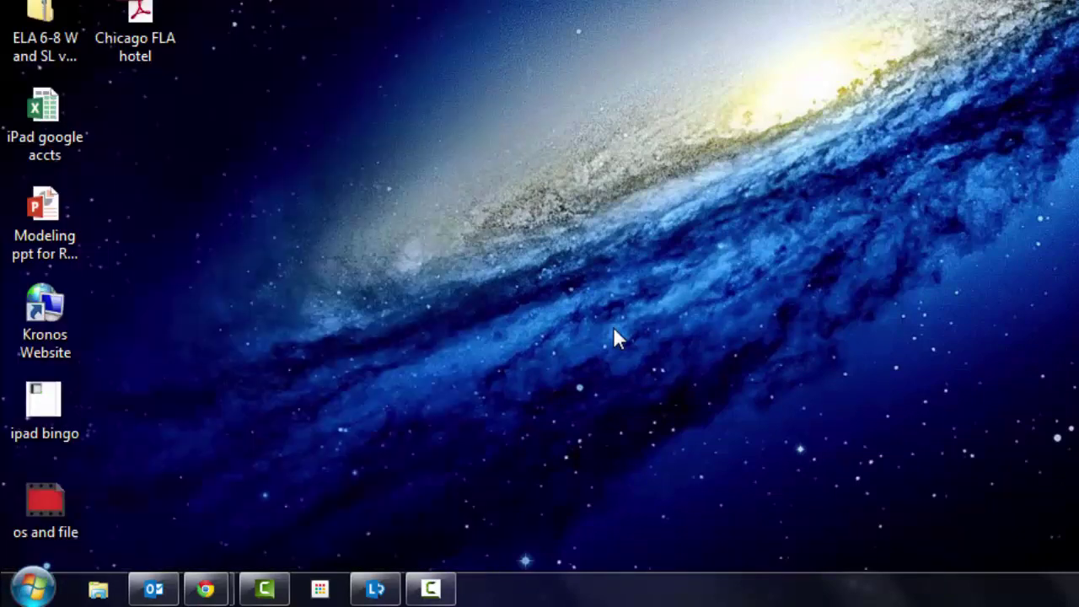
Search the computer for "pbl" and open the first Intro to PBL folder found.
{"action": "key", "text": "super"}
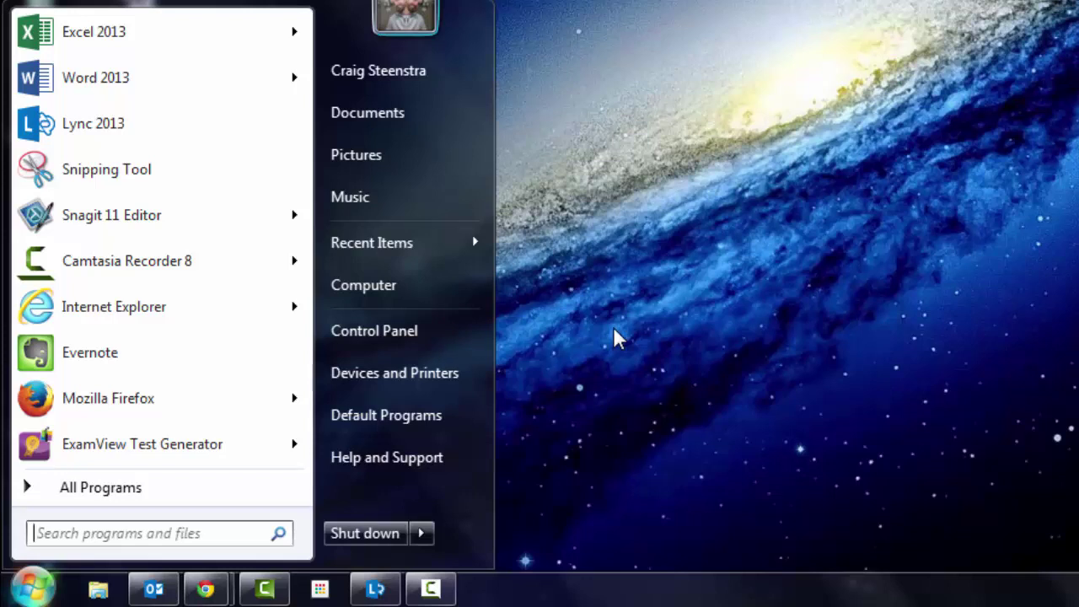
{"action": "type", "text": "pbl"}
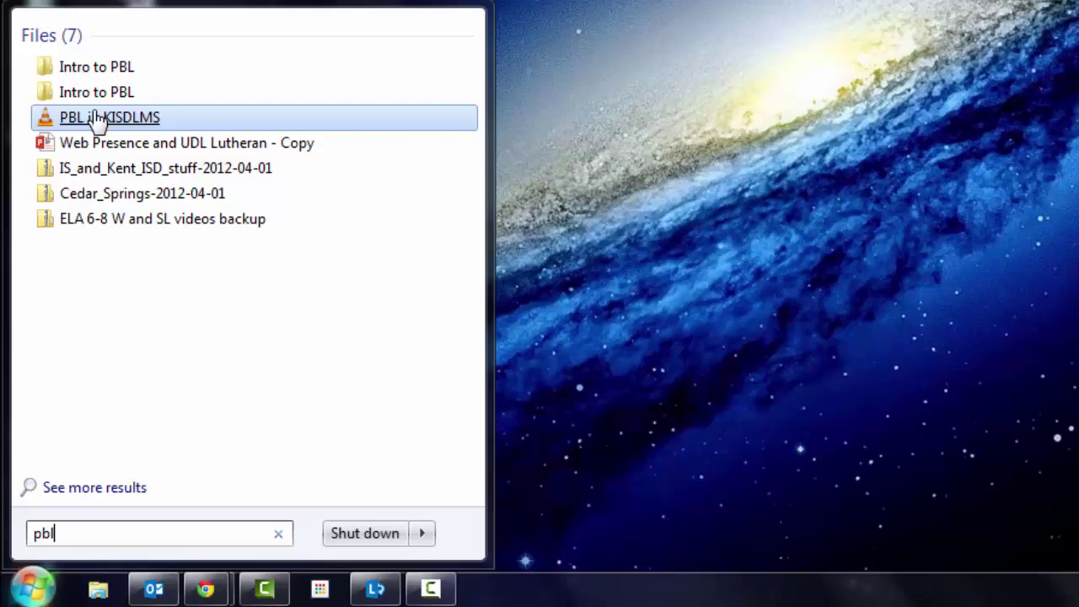
{"action": "left_click", "coordinate": [103, 70]}
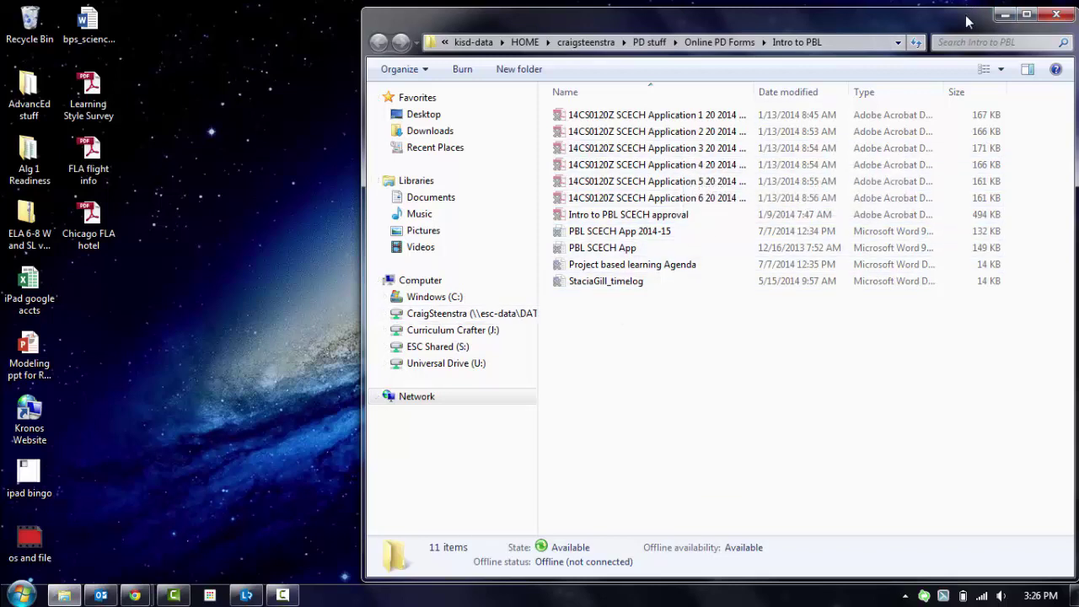
Move the Intro to PBL folder window aside and switch it to the personal home network drive (H:).
{"action": "left_click_drag", "start_coordinate": [896, 19], "coordinate": [1076, 11]}
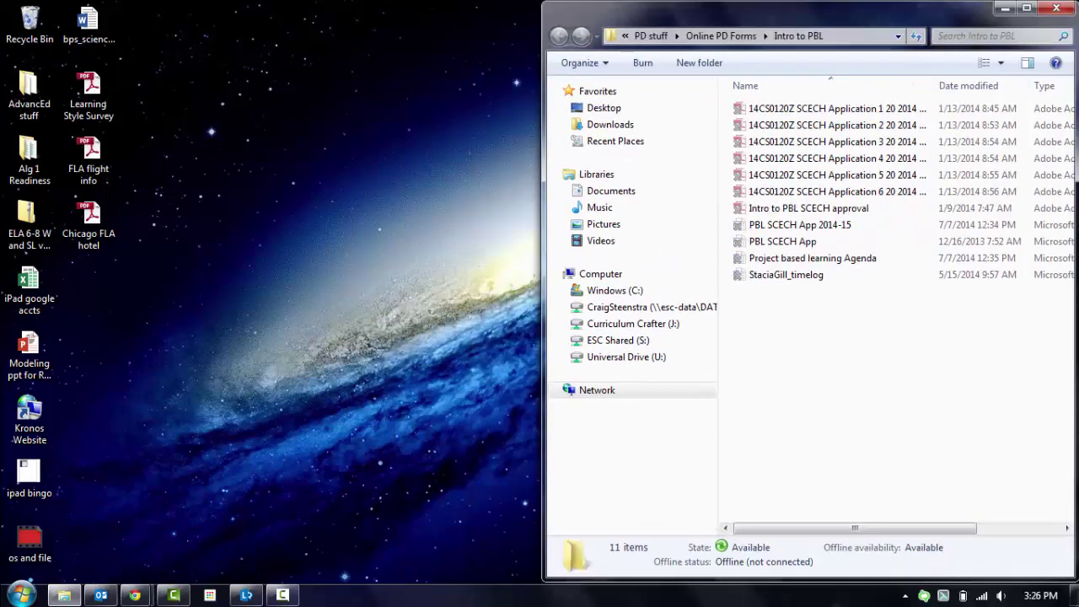
{"action": "left_click", "coordinate": [616, 309]}
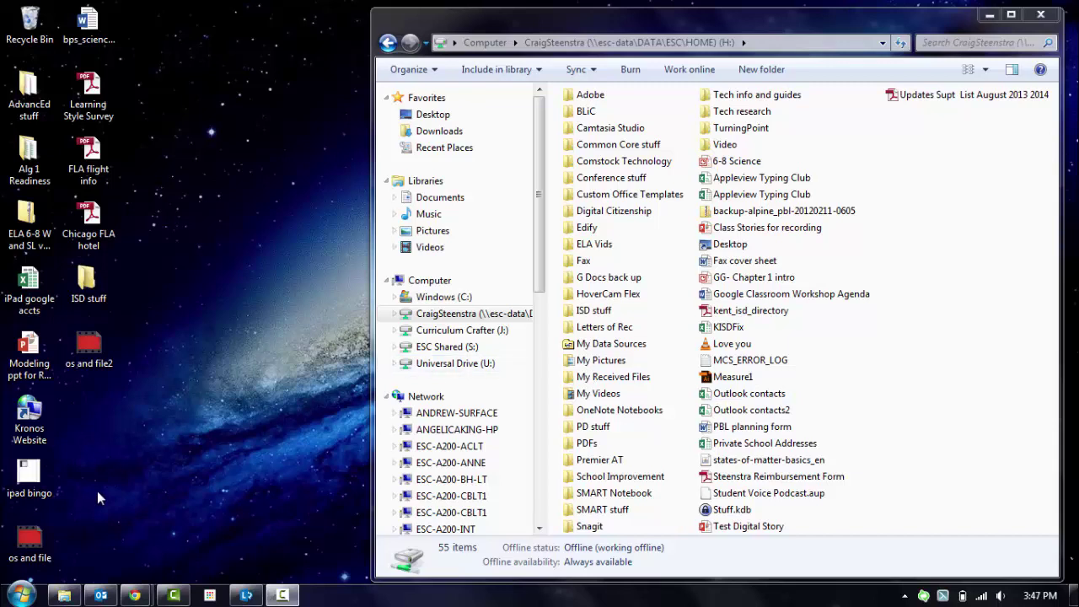
Open a new file explorer window on Computer, reposition it over the desktop and close it.
{"action": "mouse_move", "coordinate": [64, 597]}
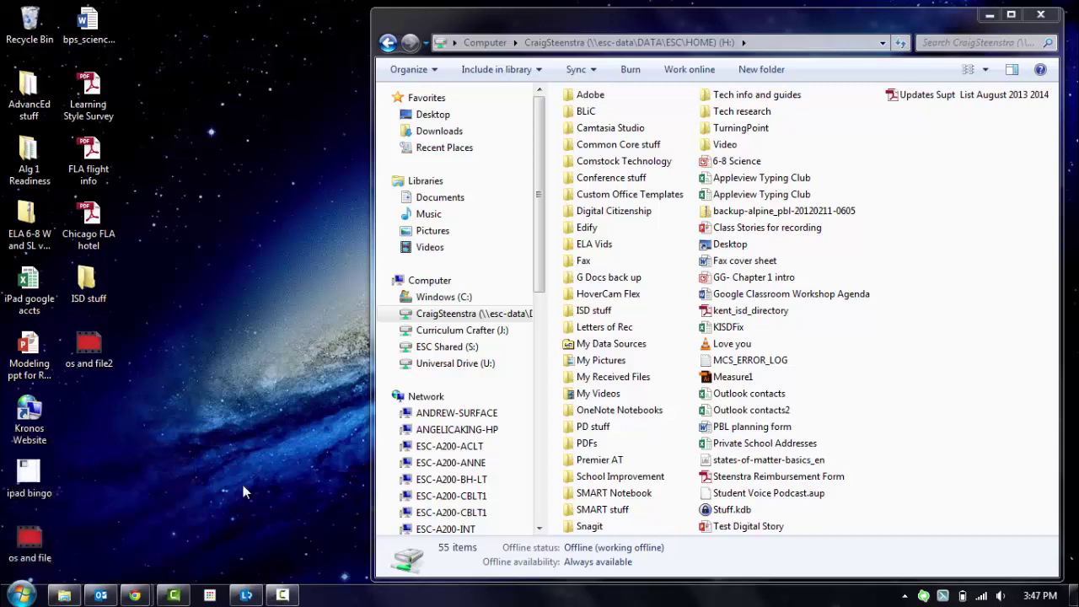
{"action": "key", "text": "super+e"}
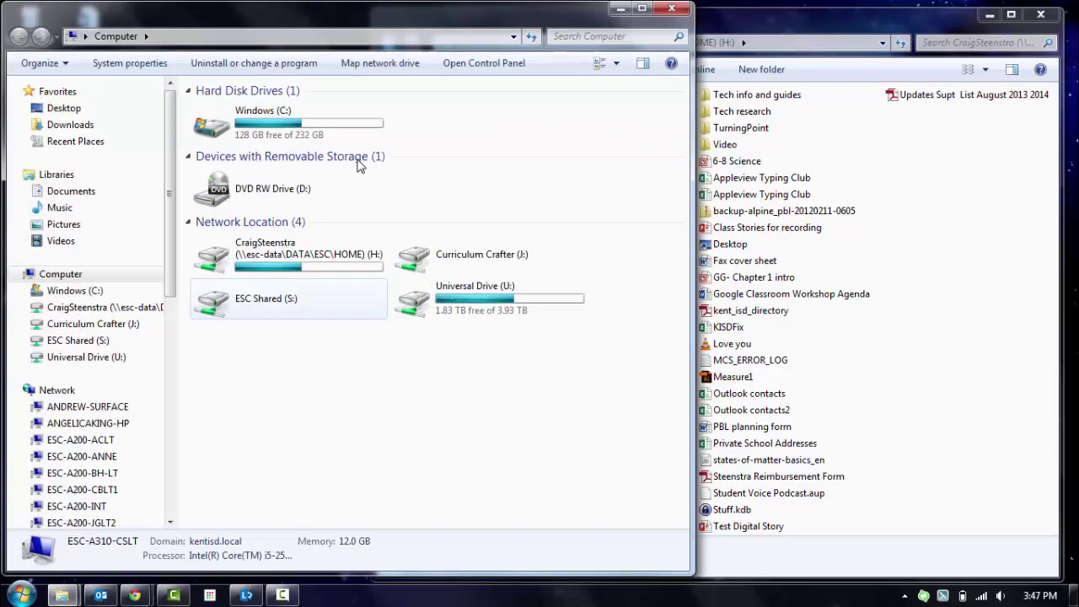
{"action": "left_click_drag", "start_coordinate": [335, 17], "coordinate": [533, 25]}
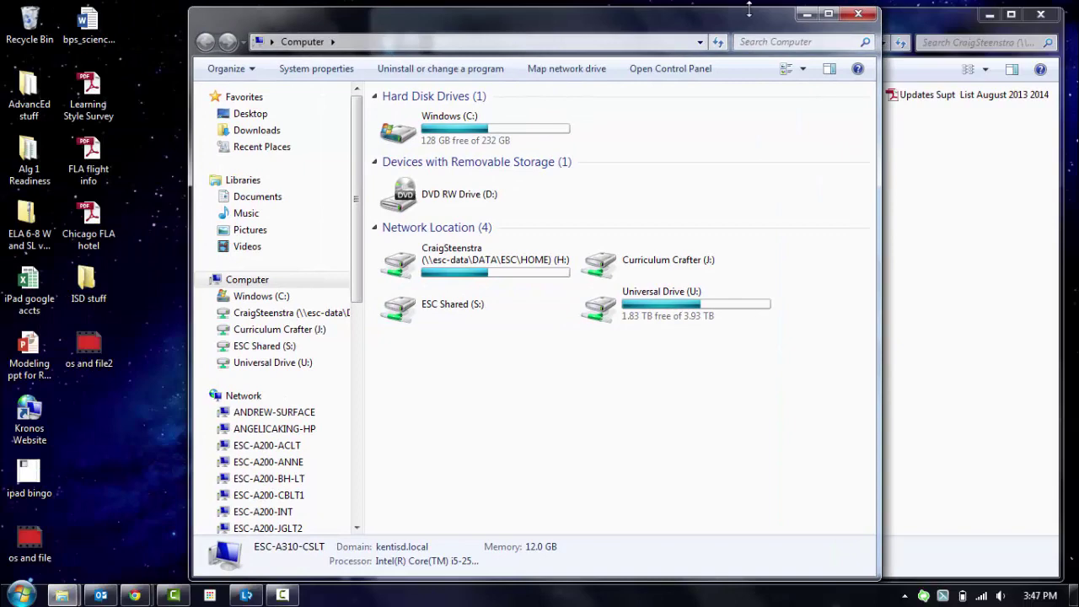
{"action": "left_click", "coordinate": [862, 17]}
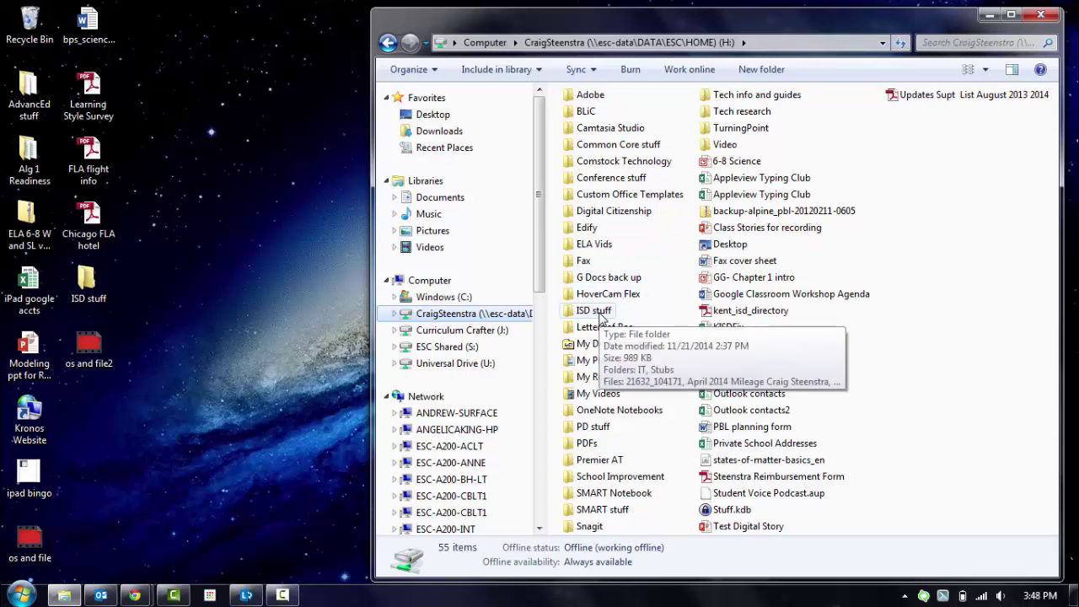
Try to copy the ISD stuff folder from the H: drive to the desktop, declining to merge it with the existing folder.
{"action": "left_click", "coordinate": [599, 311]}
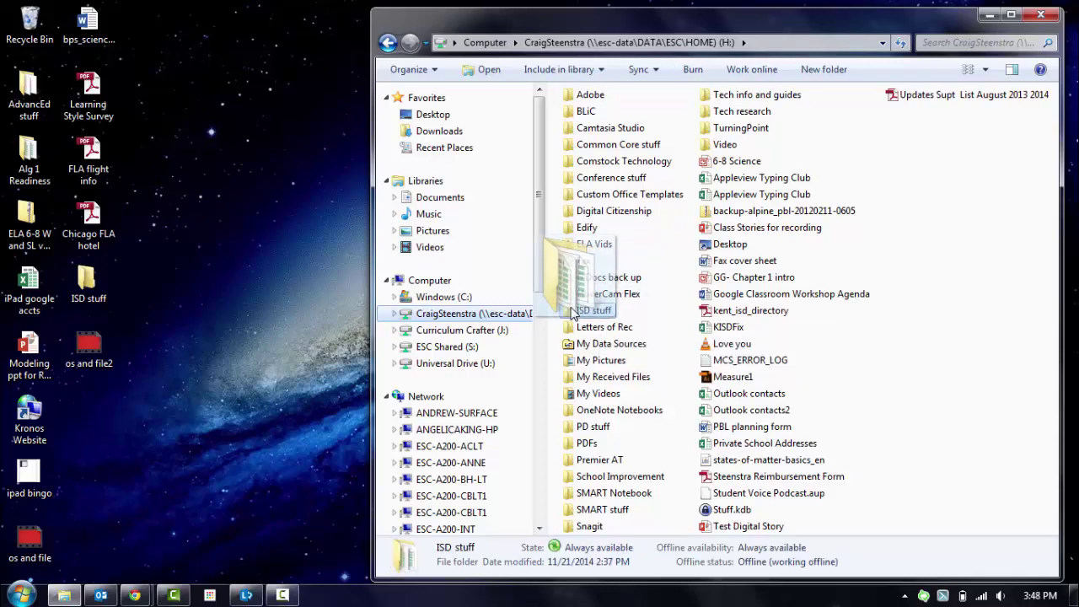
{"action": "left_click_drag", "start_coordinate": [574, 312], "coordinate": [106, 416]}
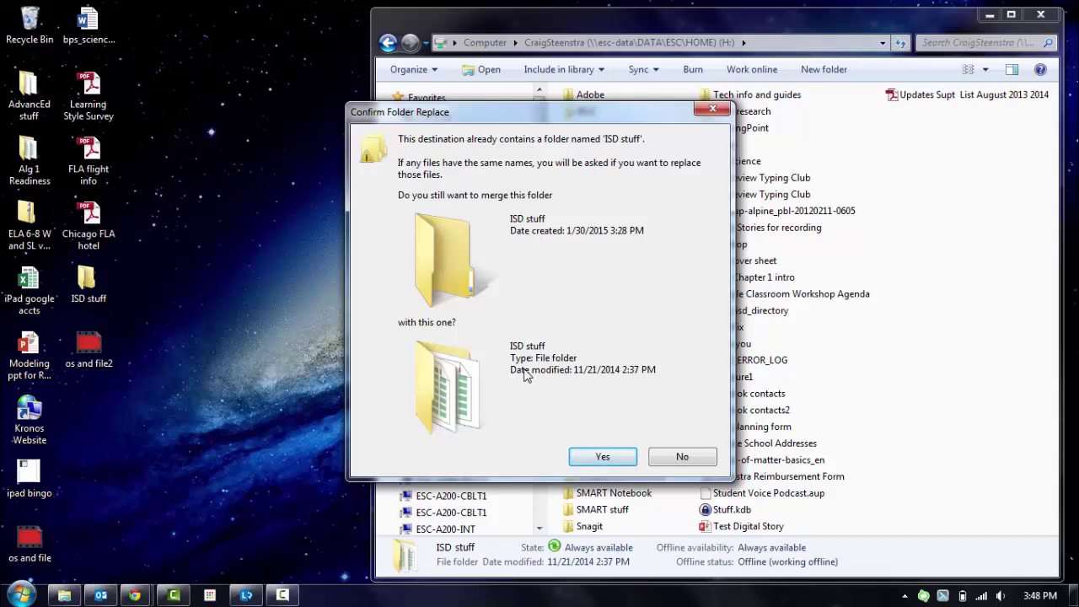
{"action": "left_click", "coordinate": [682, 457]}
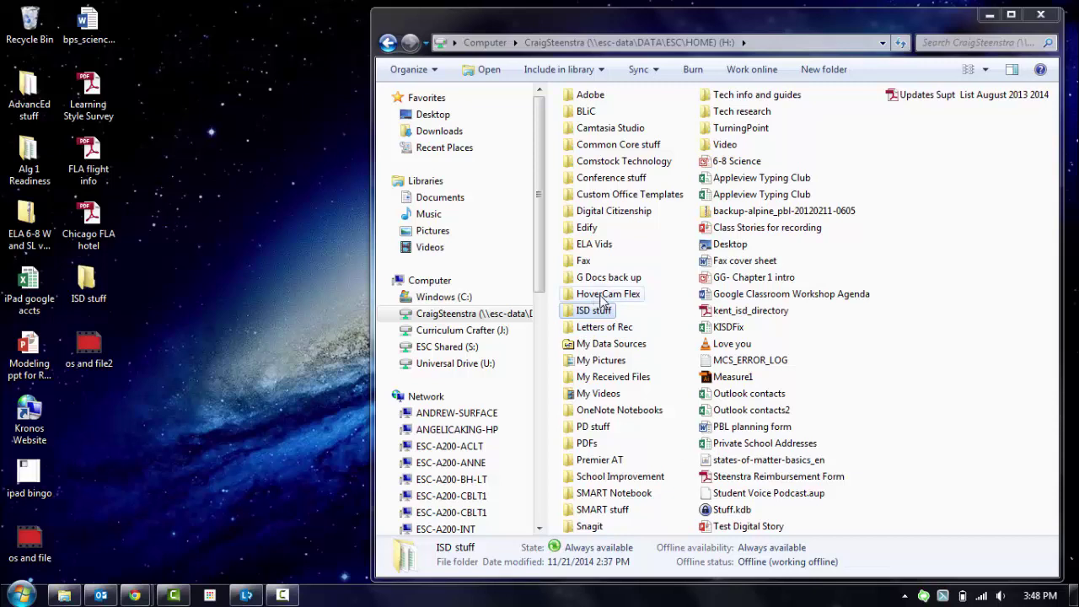
Create a new folder in the H: drive, keeping its default name.
{"action": "mouse_move", "coordinate": [601, 301]}
{"action": "left_mouse_down"}
{"action": "mouse_move", "coordinate": [602, 284]}
{"action": "mouse_move", "coordinate": [711, 211]}
{"action": "mouse_move", "coordinate": [663, 195]}
{"action": "mouse_move", "coordinate": [660, 180]}
{"action": "mouse_move", "coordinate": [624, 194]}
{"action": "mouse_move", "coordinate": [598, 295]}
{"action": "left_mouse_up"}
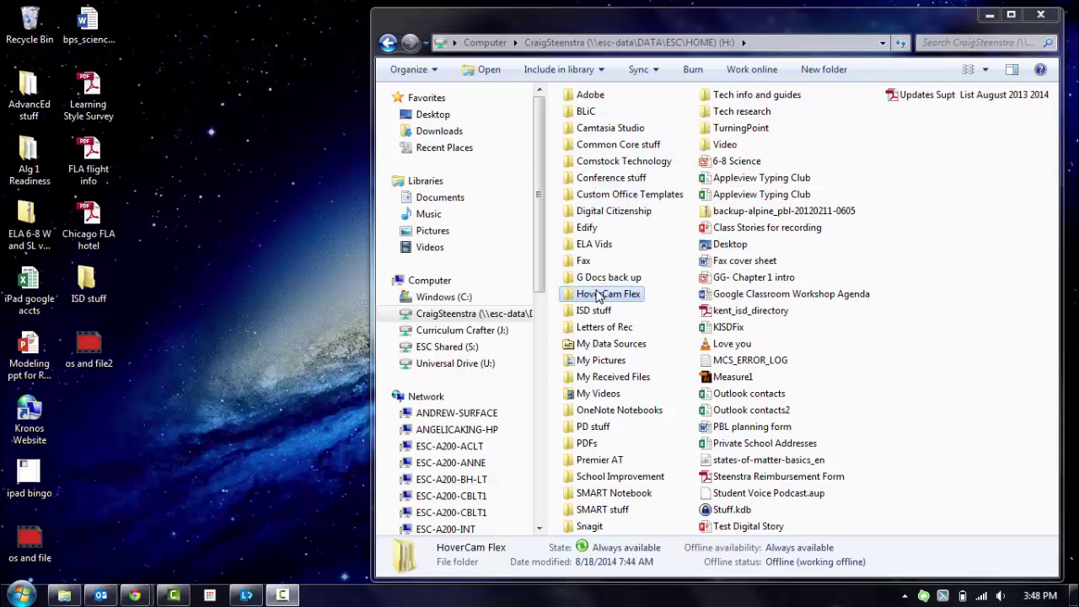
{"action": "left_click", "coordinate": [824, 69]}
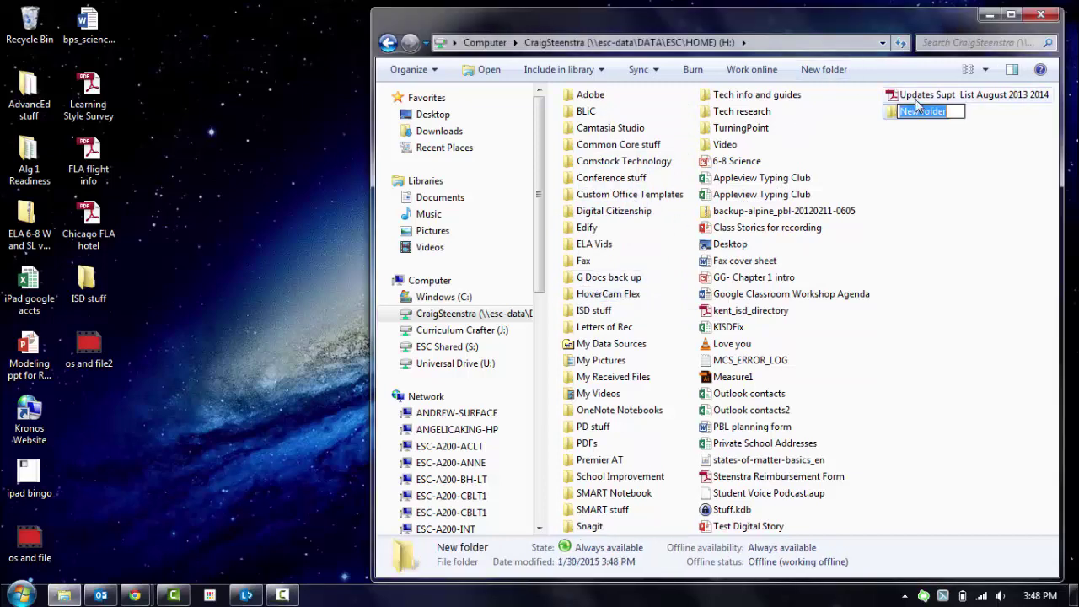
{"action": "left_click", "coordinate": [917, 169]}
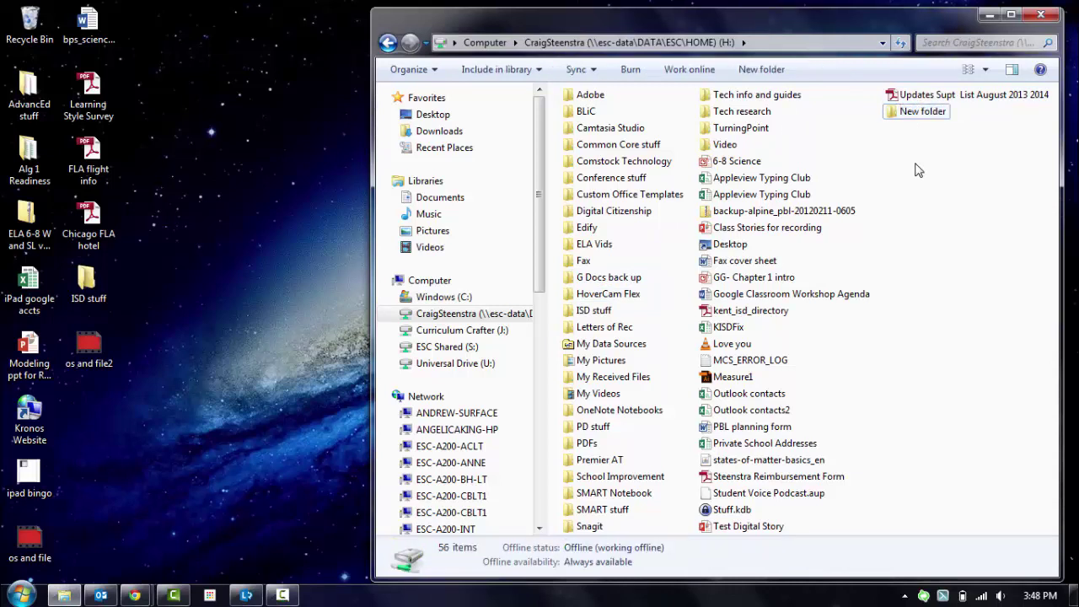
{"action": "left_click", "coordinate": [987, 71]}
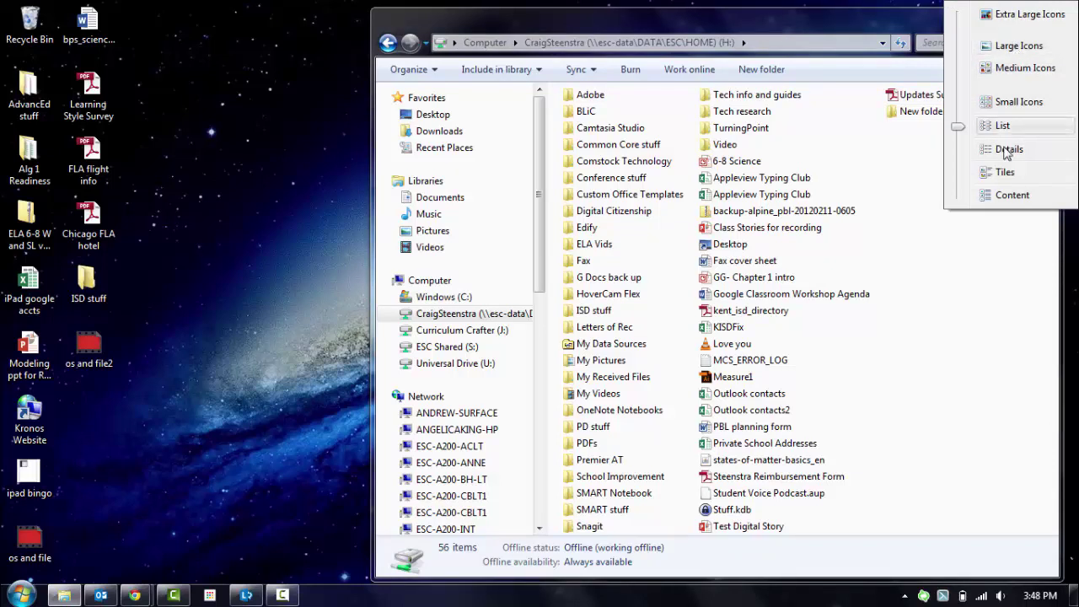
{"action": "left_click", "coordinate": [995, 237]}
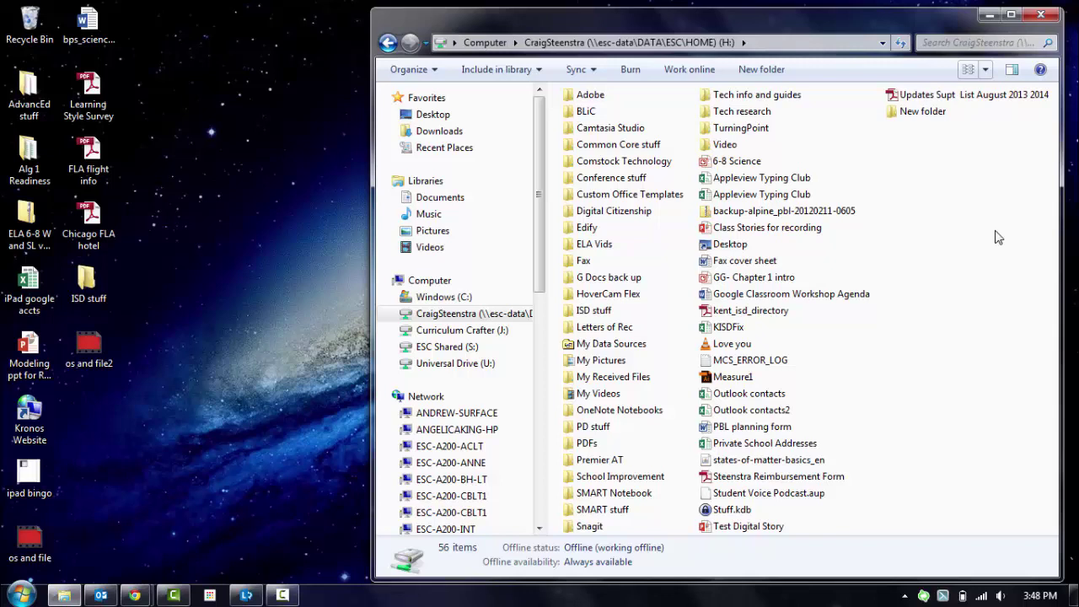
Copy the second Appleview Typing Club worksheet from the H: drive and paste it onto the desktop.
{"action": "mouse_move", "coordinate": [769, 221]}
{"action": "right_click", "coordinate": [745, 202]}
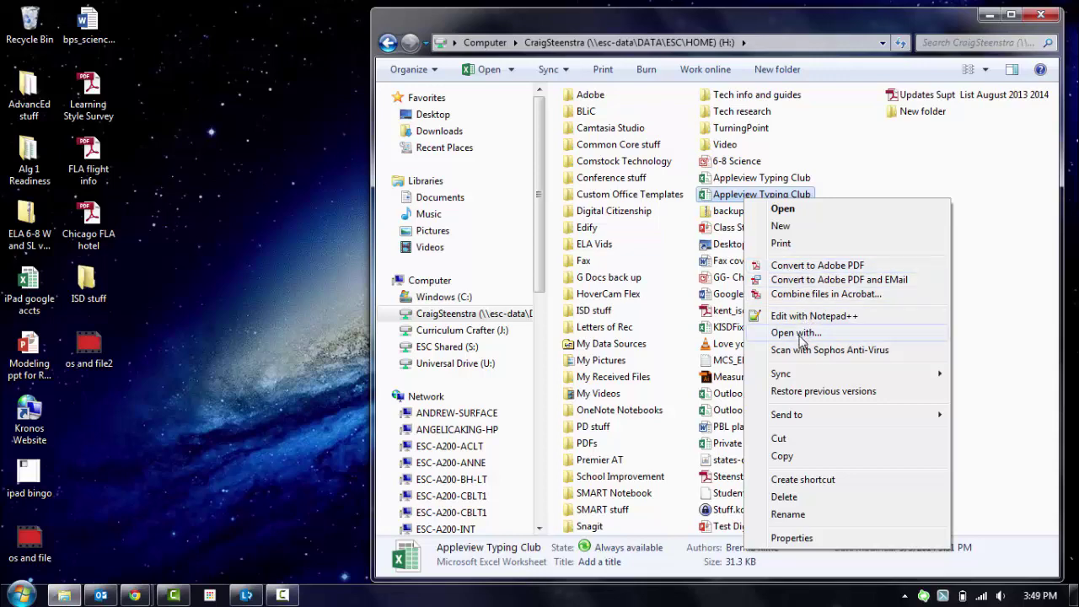
{"action": "mouse_move", "coordinate": [801, 417]}
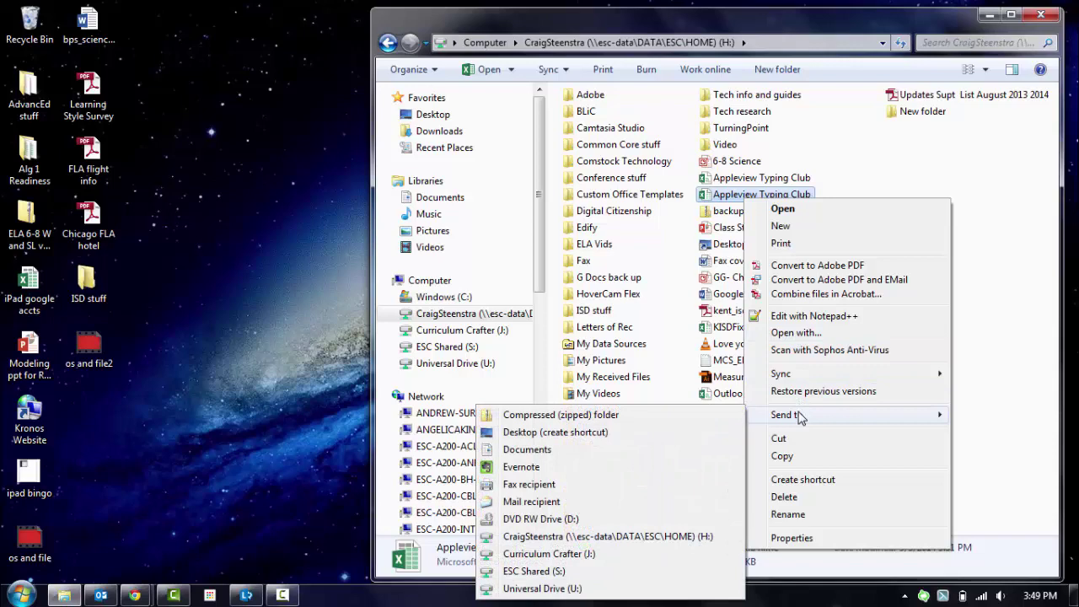
{"action": "left_click", "coordinate": [797, 456]}
{"action": "right_click", "coordinate": [211, 327]}
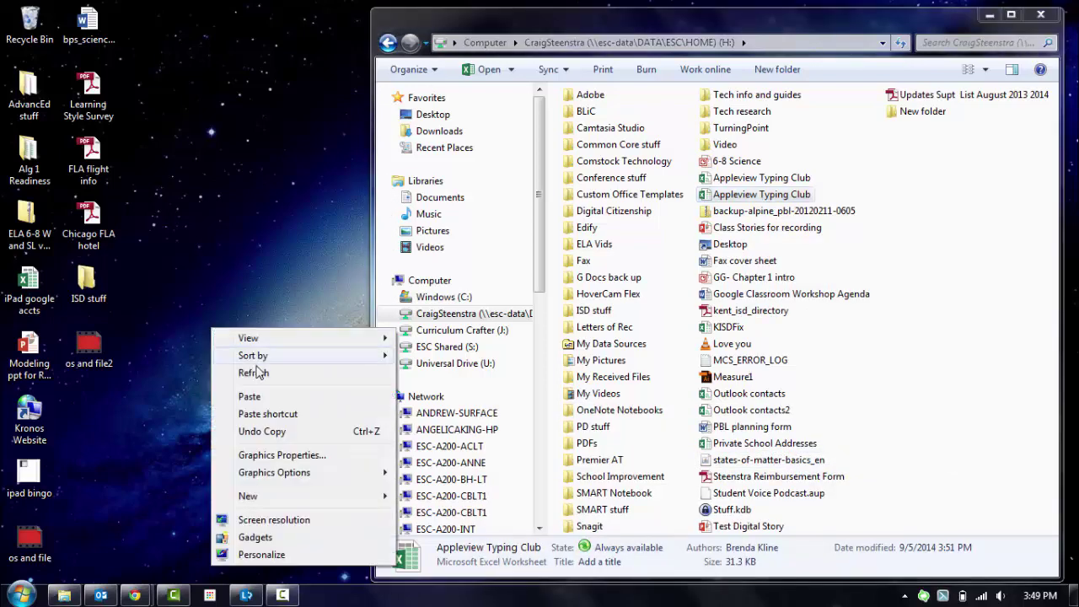
{"action": "left_click", "coordinate": [257, 398]}
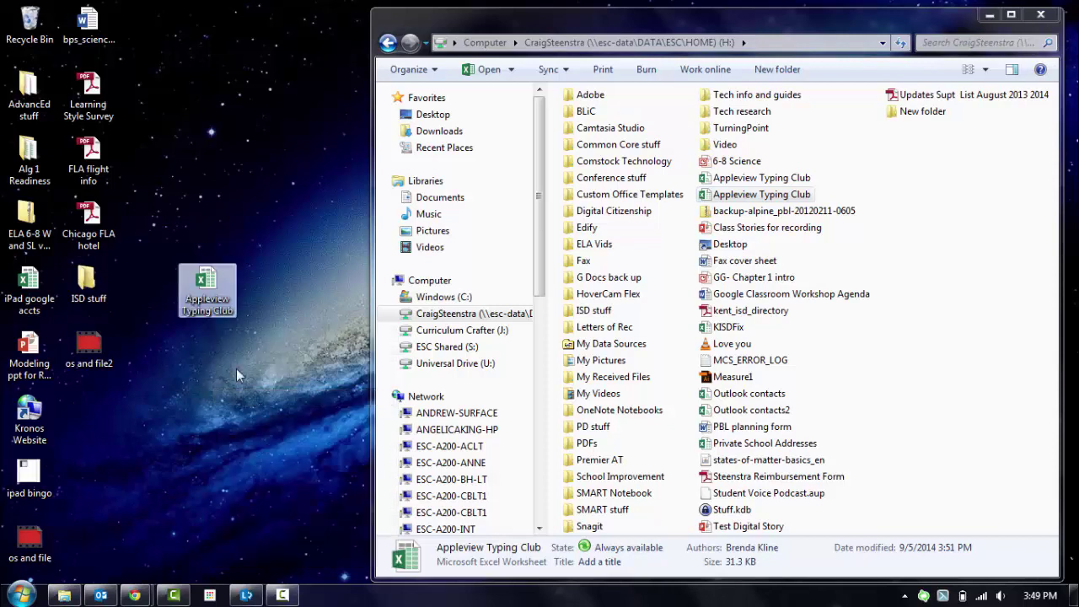
{"action": "left_click", "coordinate": [209, 302]}
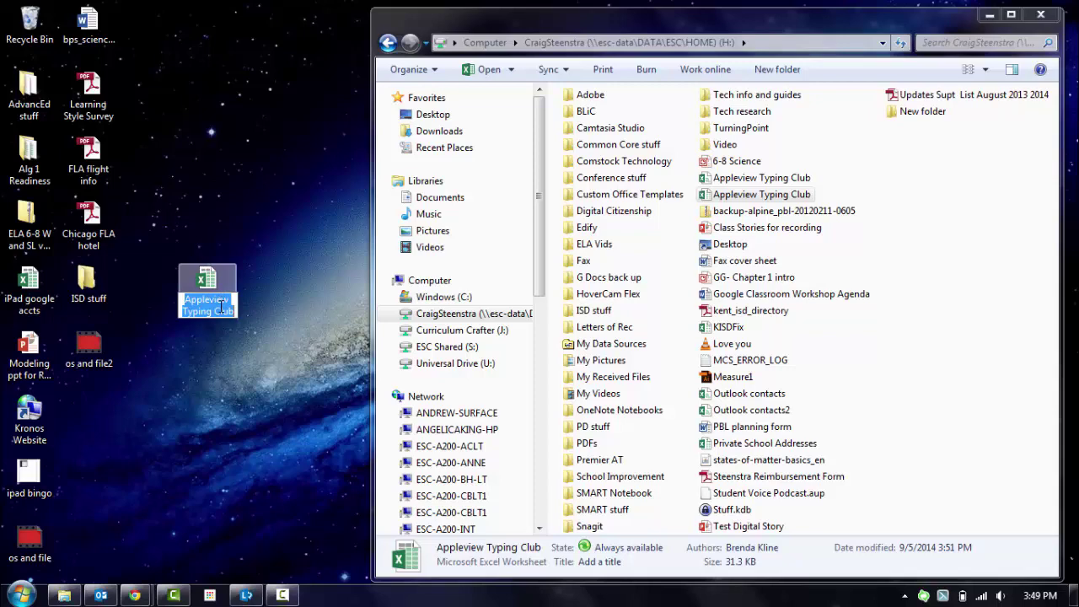
{"action": "right_click", "coordinate": [210, 291]}
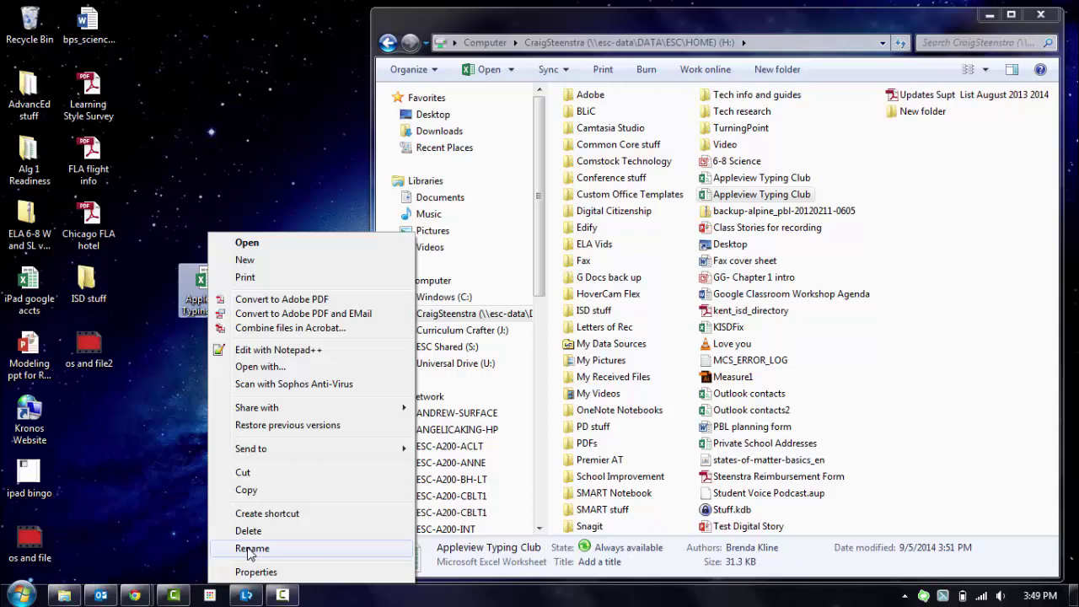
{"action": "left_click", "coordinate": [186, 472]}
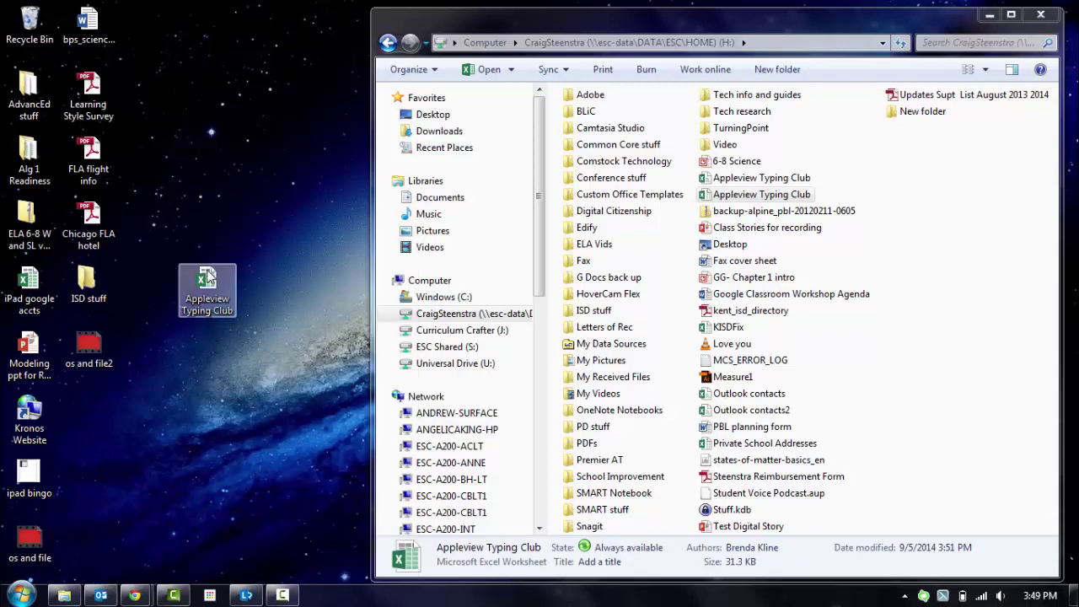
Delete the Appleview Typing Club copy from the desktop and minimize the H: drive window.
{"action": "key", "text": "Delete"}
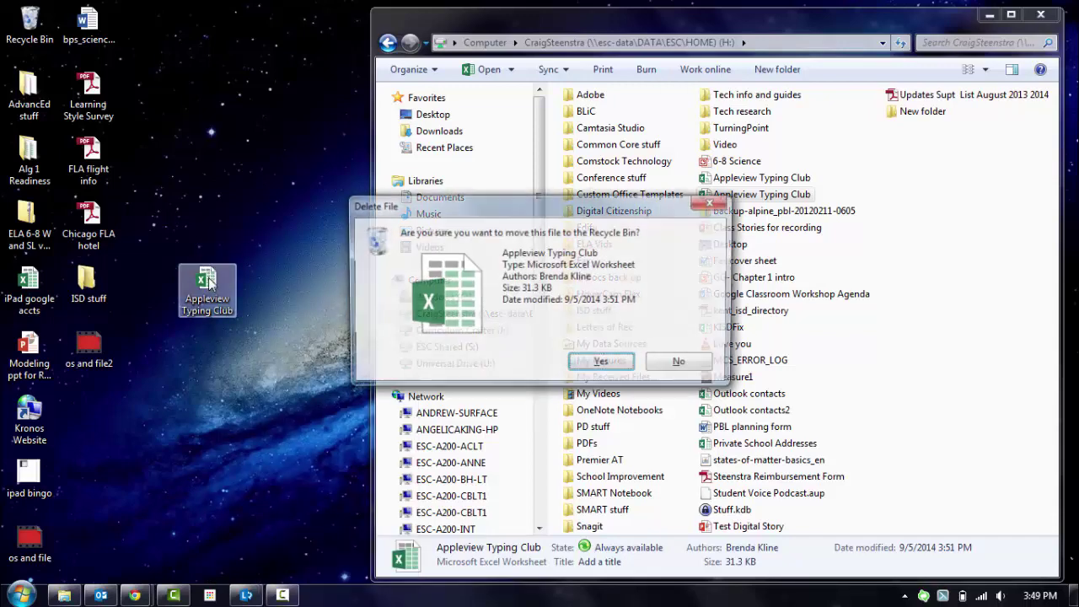
{"action": "key", "text": "Return"}
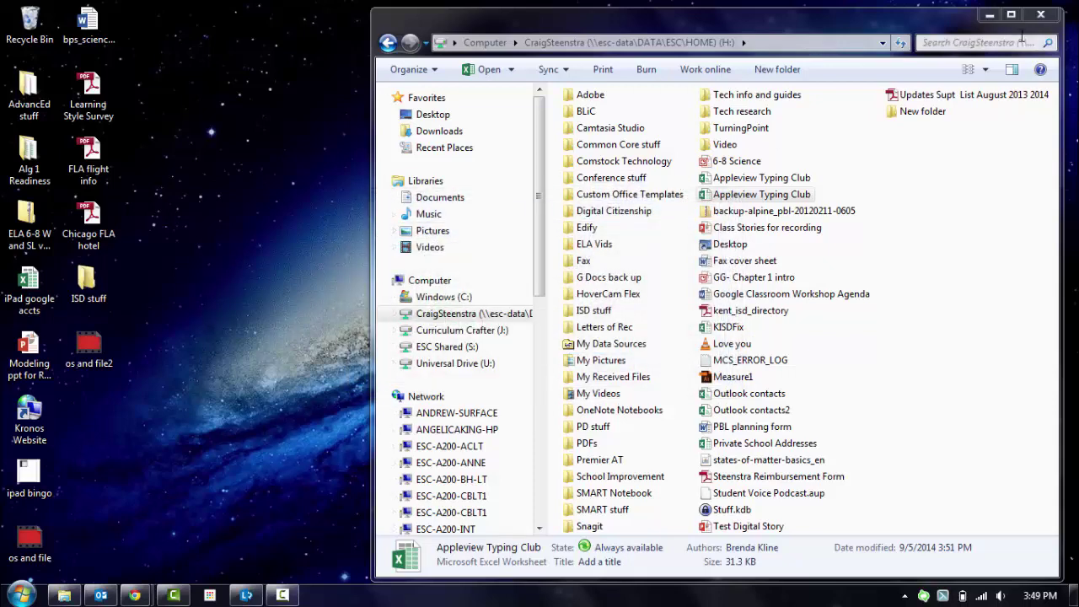
{"action": "left_click", "coordinate": [989, 16]}
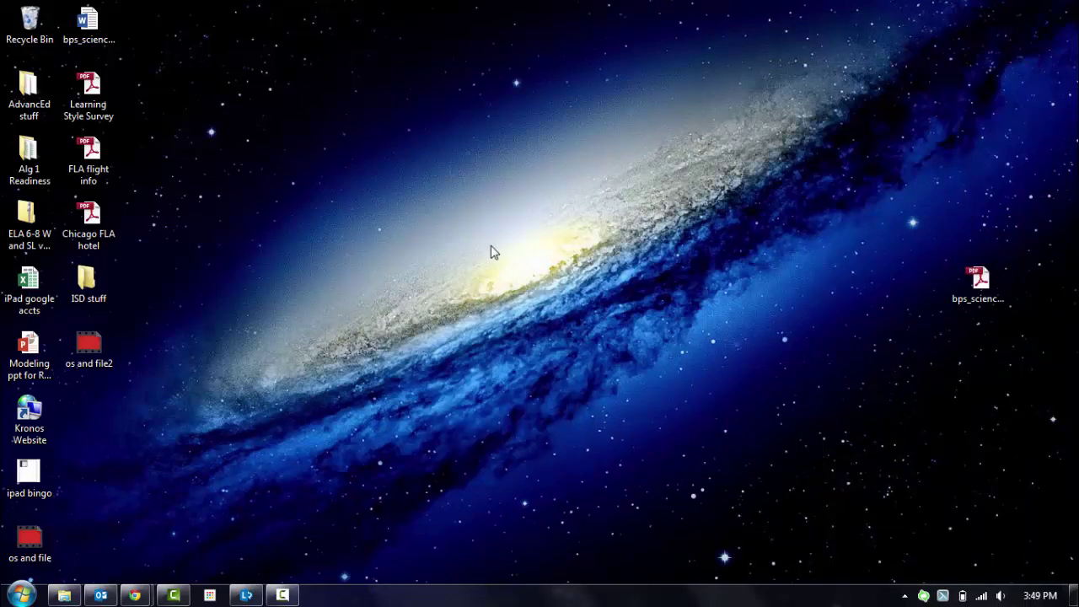
Open the Screen Resolution settings from the desktop and go from there to the main Control Panel page.
{"action": "right_click", "coordinate": [487, 289]}
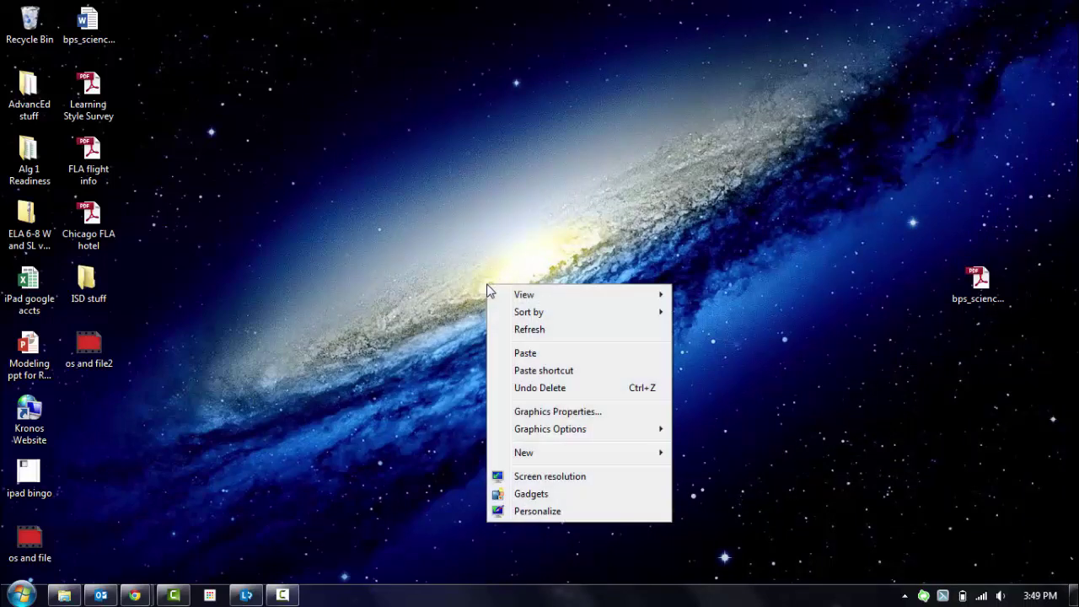
{"action": "left_click", "coordinate": [579, 480]}
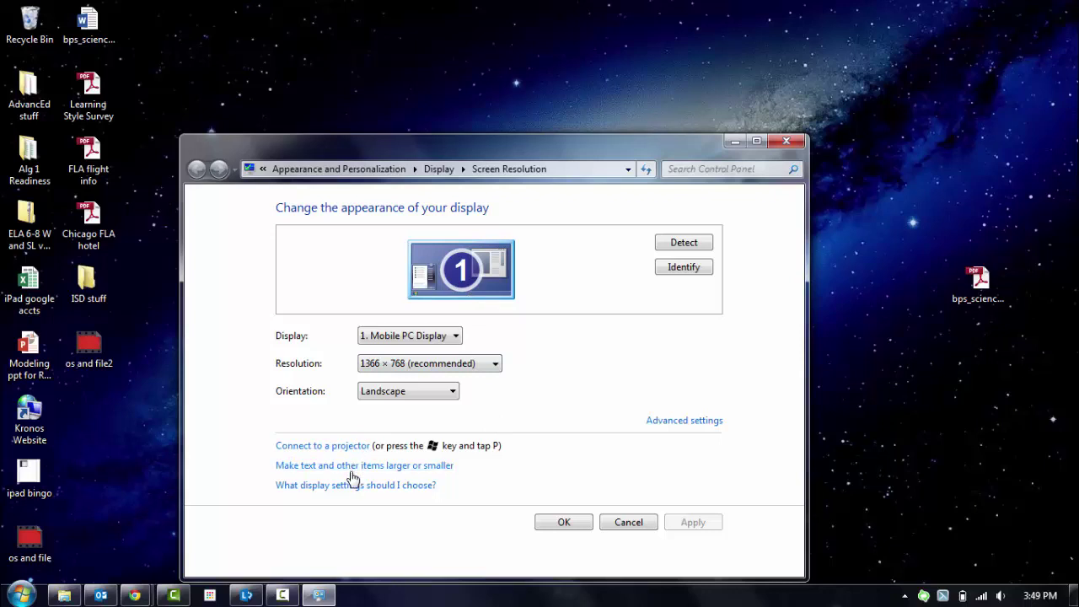
{"action": "left_click", "coordinate": [263, 170]}
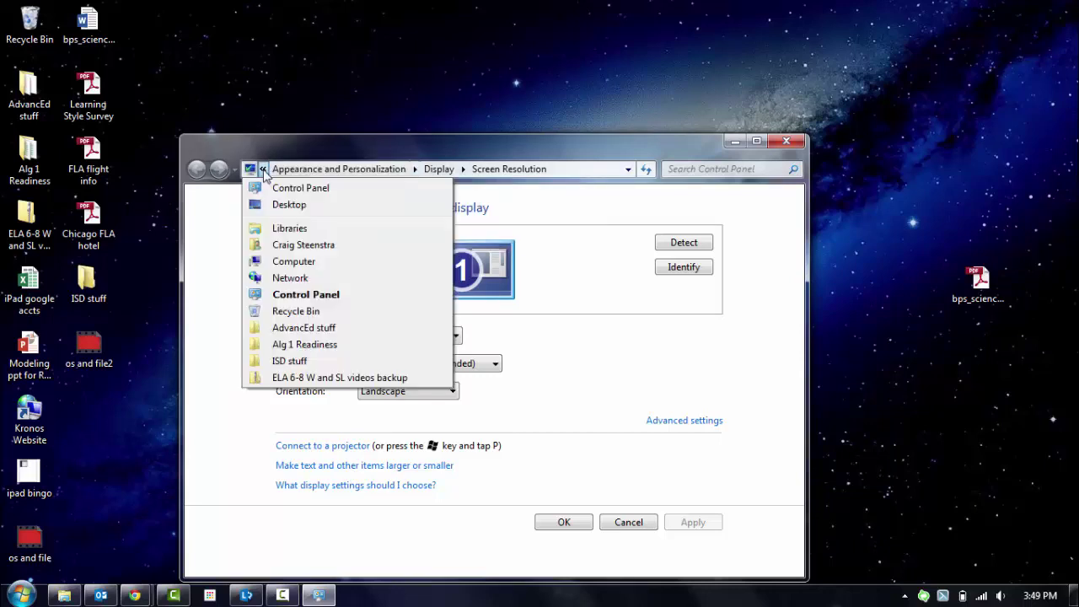
{"action": "left_click", "coordinate": [265, 187]}
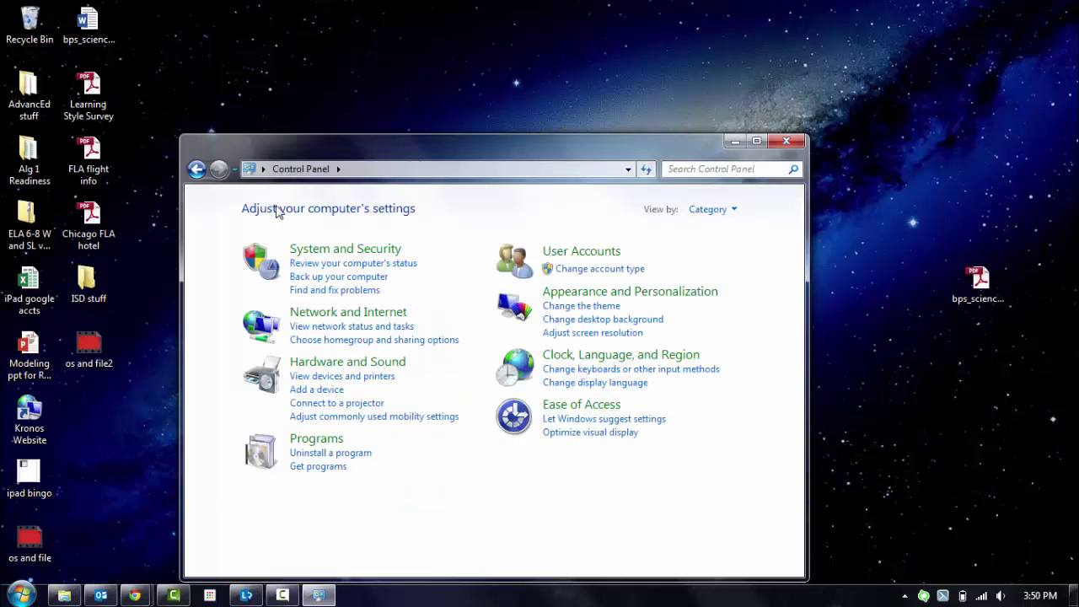